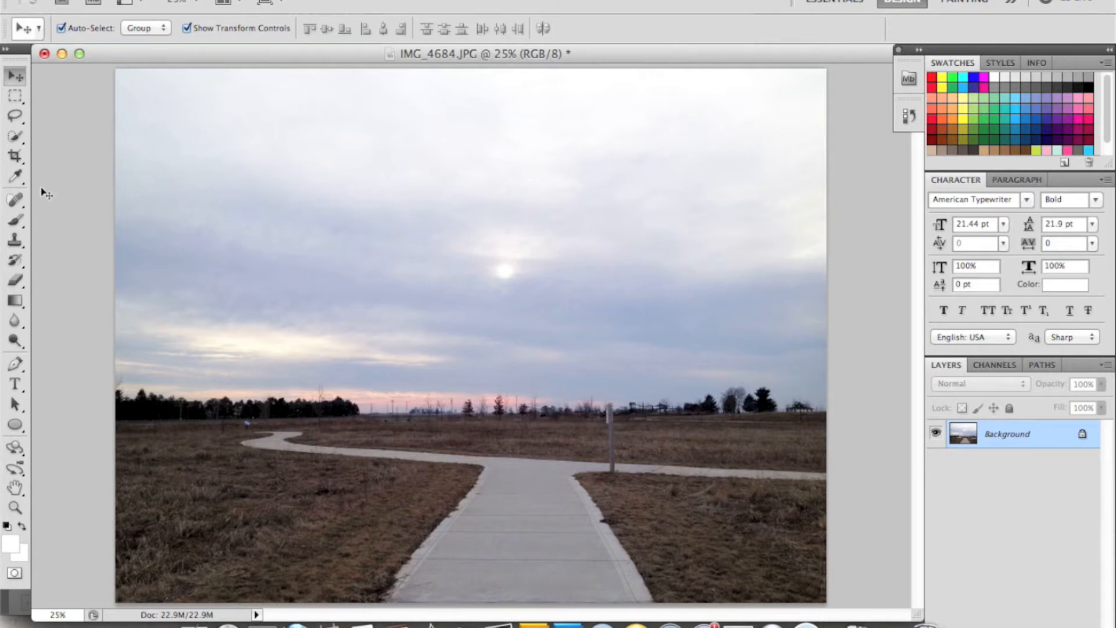
Crop the photo to 6 in wide by 4 in high, keeping its full width and trimming the bottom strip.
click(20, 156)
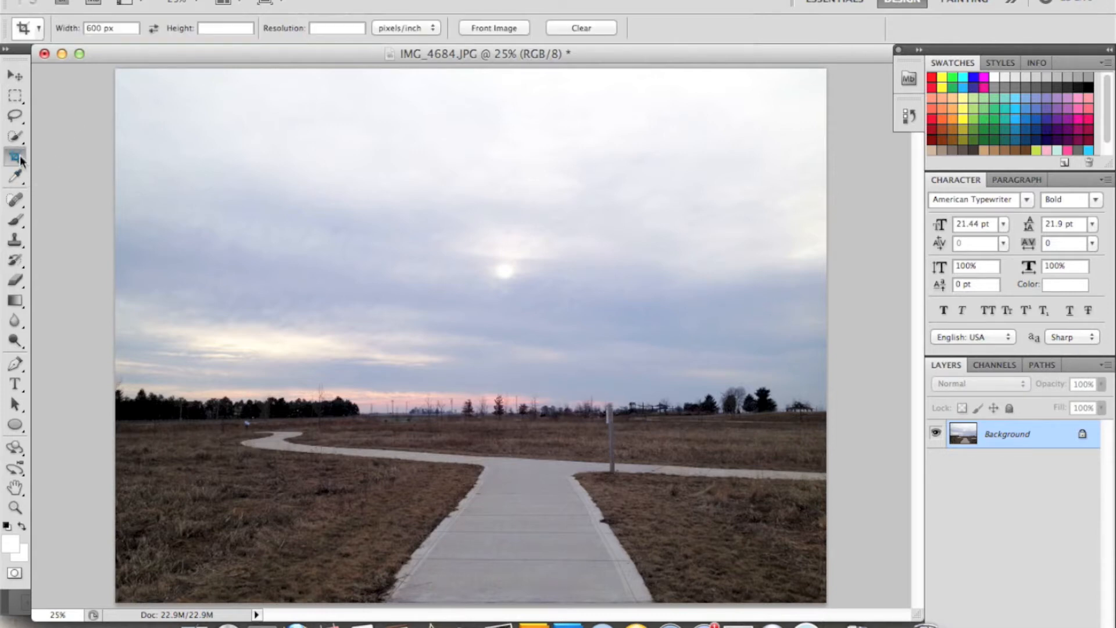
click(132, 25)
text(6in)
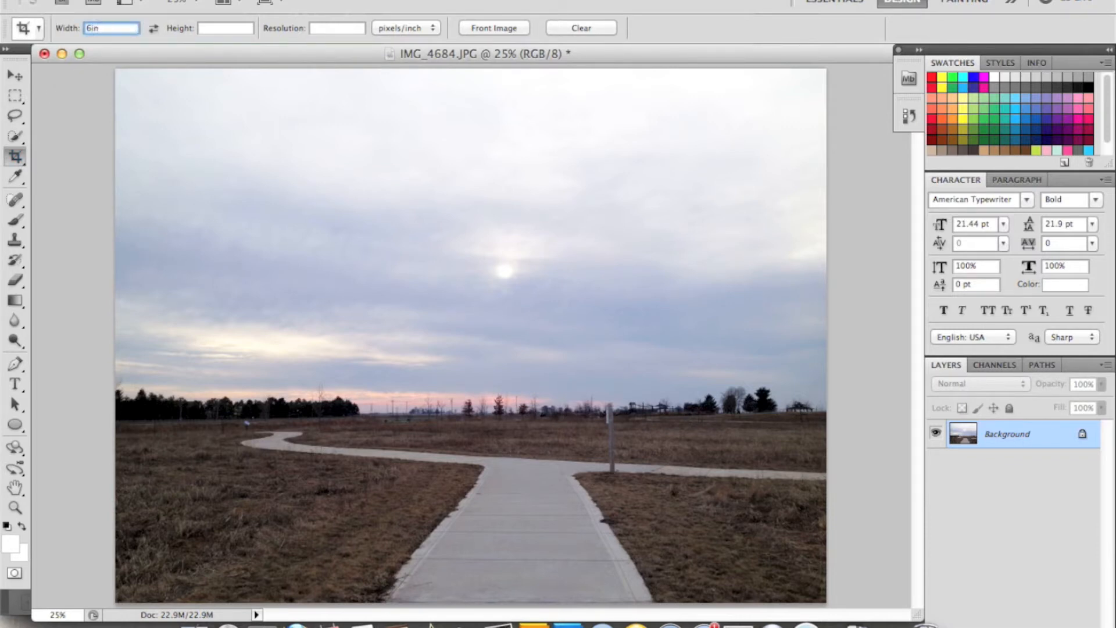
key(Tab)
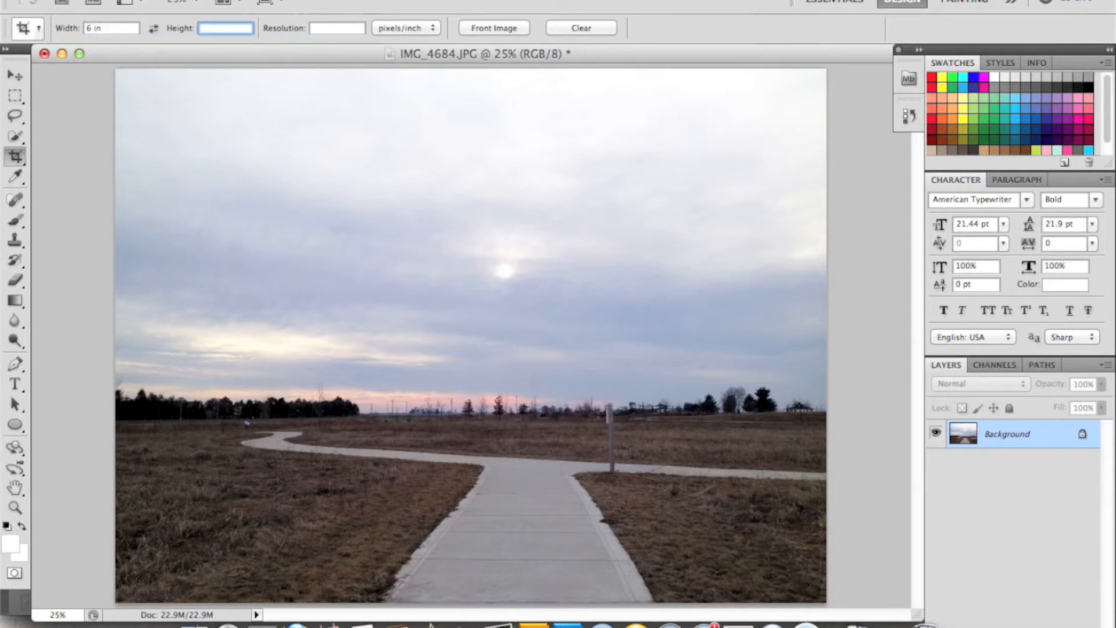
text(4in)
mouse_move(116, 70)
mouse_down()
mouse_move(224, 132)
mouse_move(481, 393)
mouse_move(687, 530)
mouse_move(842, 600)
mouse_up()
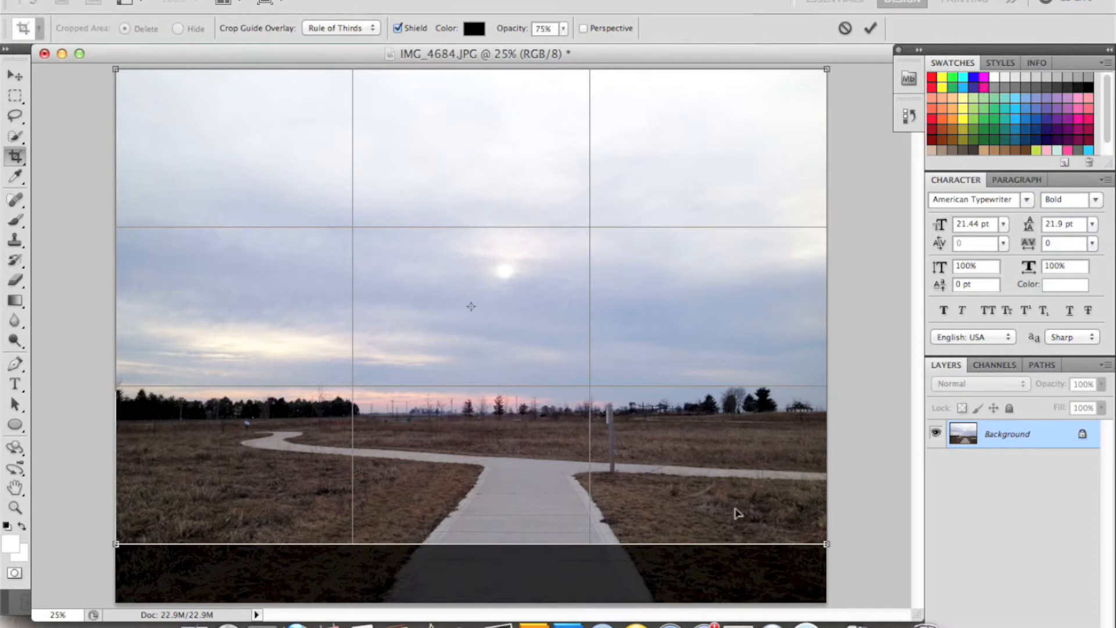
key(Return)
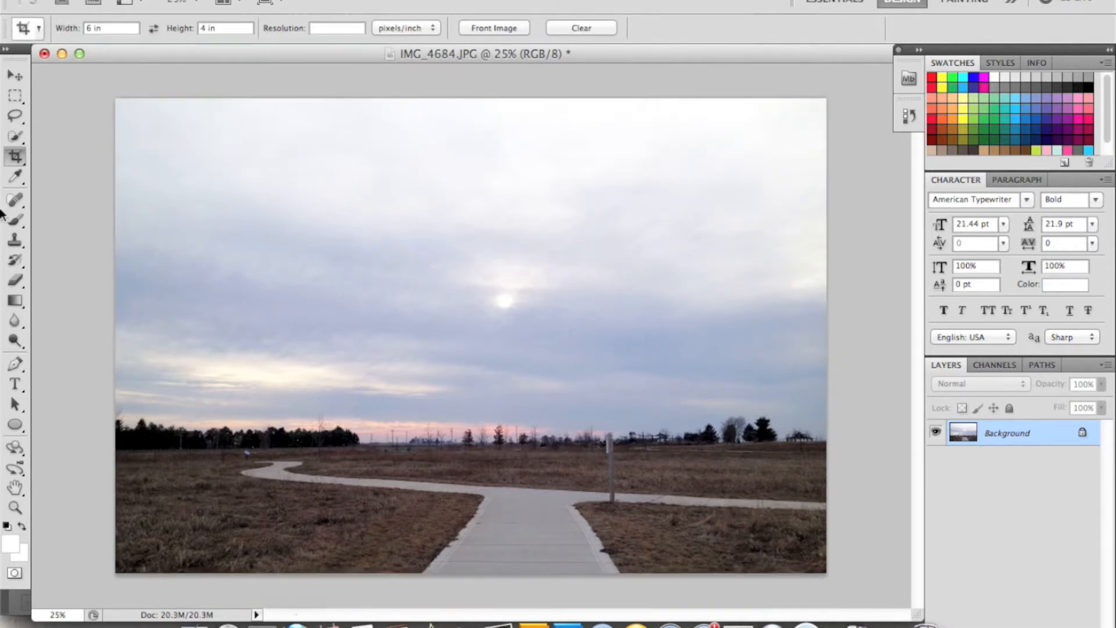
click(22, 81)
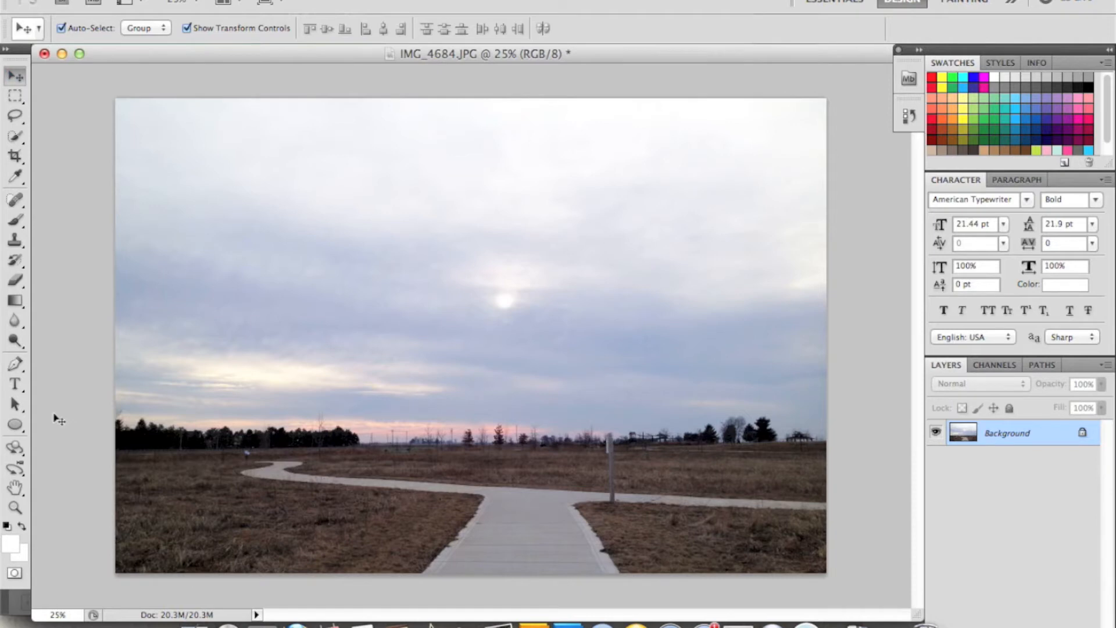
Set up the Type tool with right-aligned text in the Bebas Neue font.
click(10, 389)
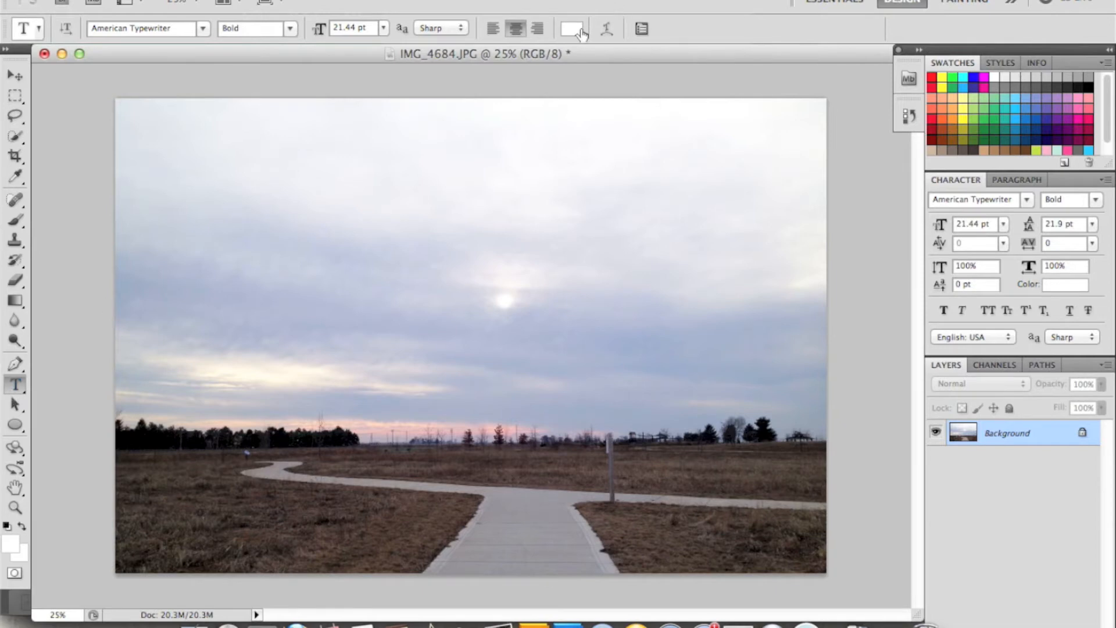
click(544, 31)
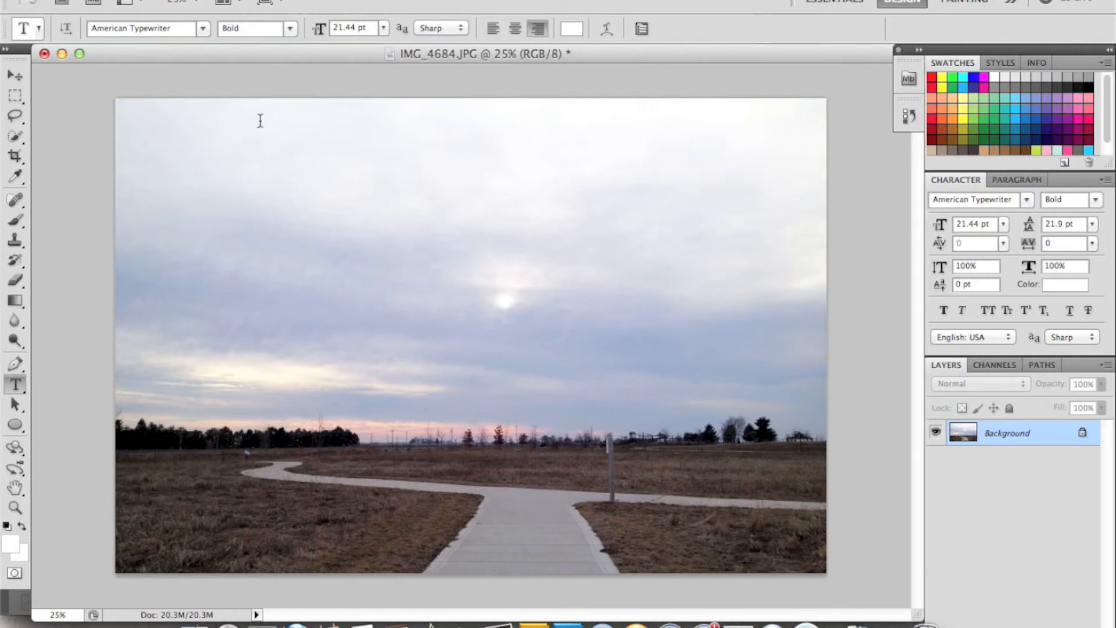
click(204, 28)
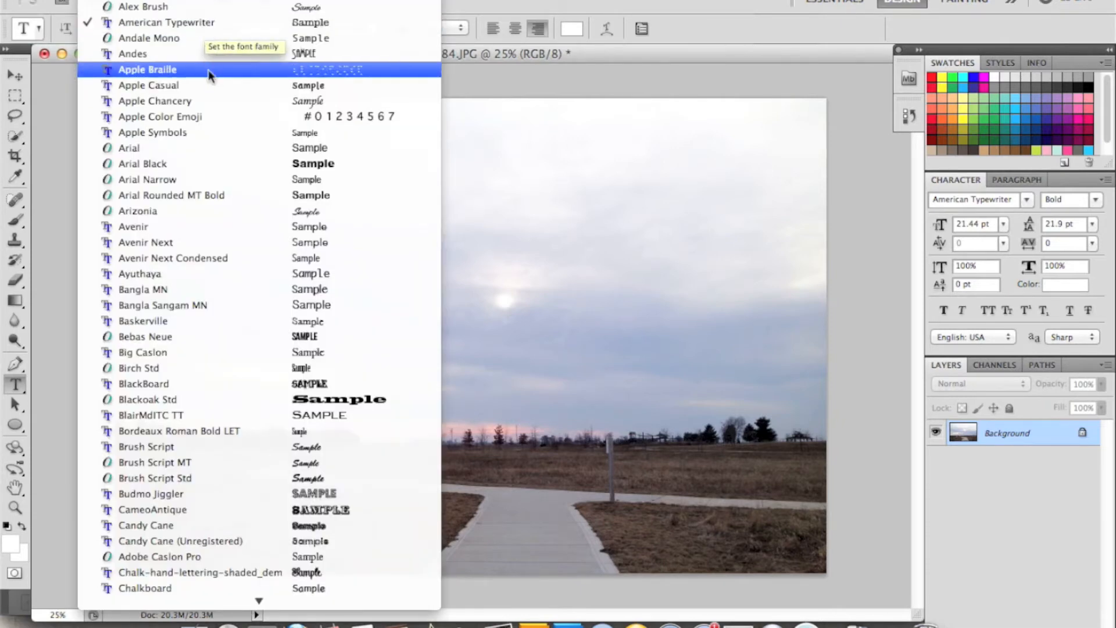
click(204, 337)
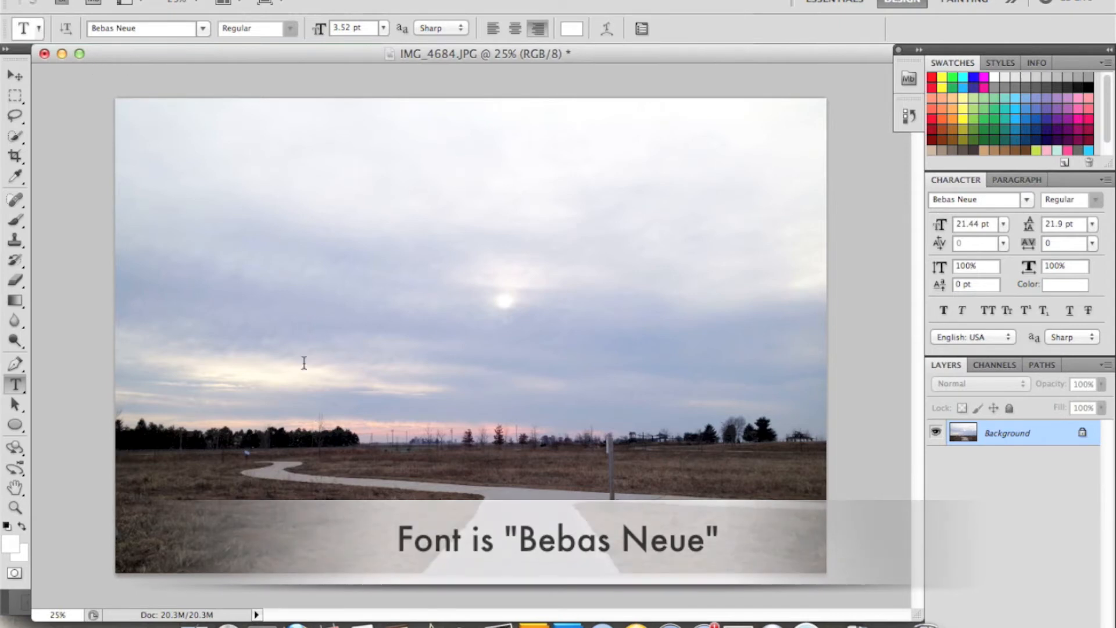
Add the text "That Sky" on two lines over the sky, to the left of the sun.
click(312, 345)
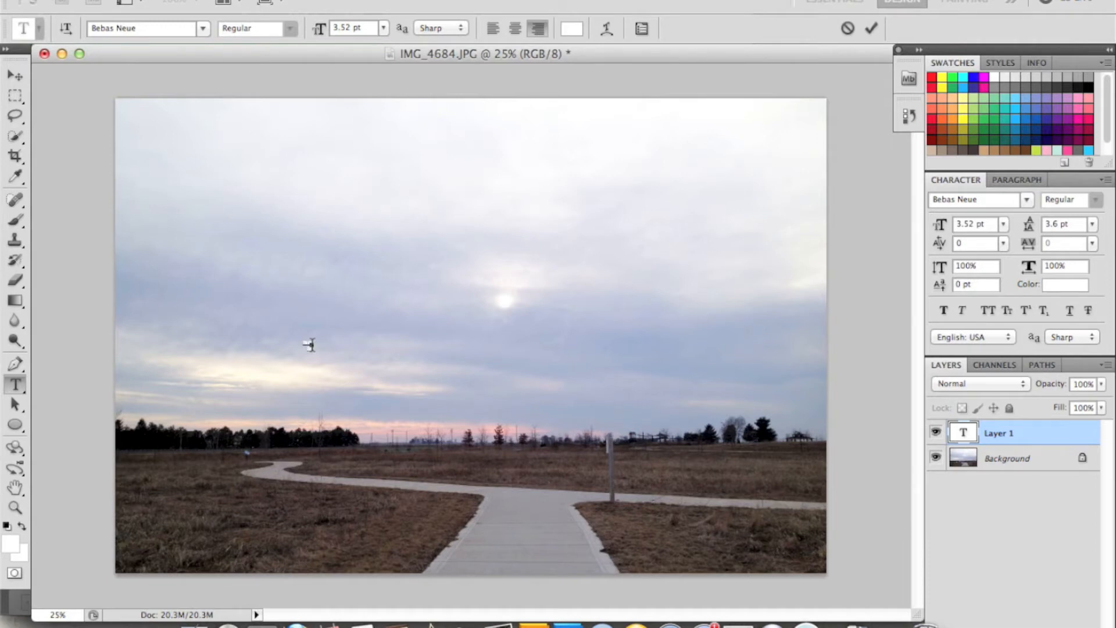
click(873, 28)
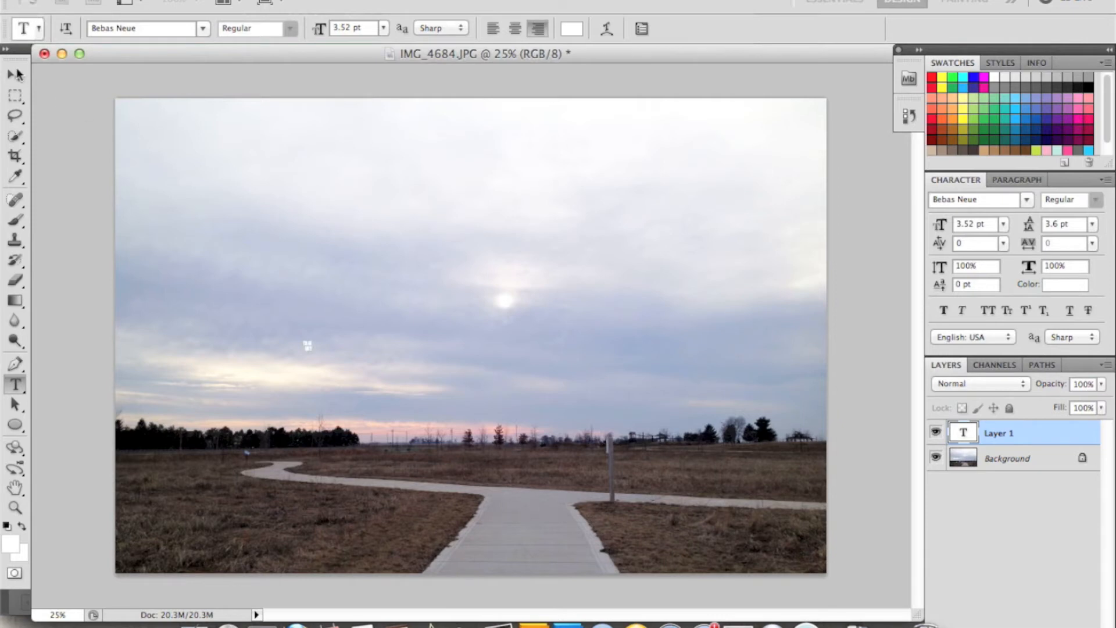
click(15, 76)
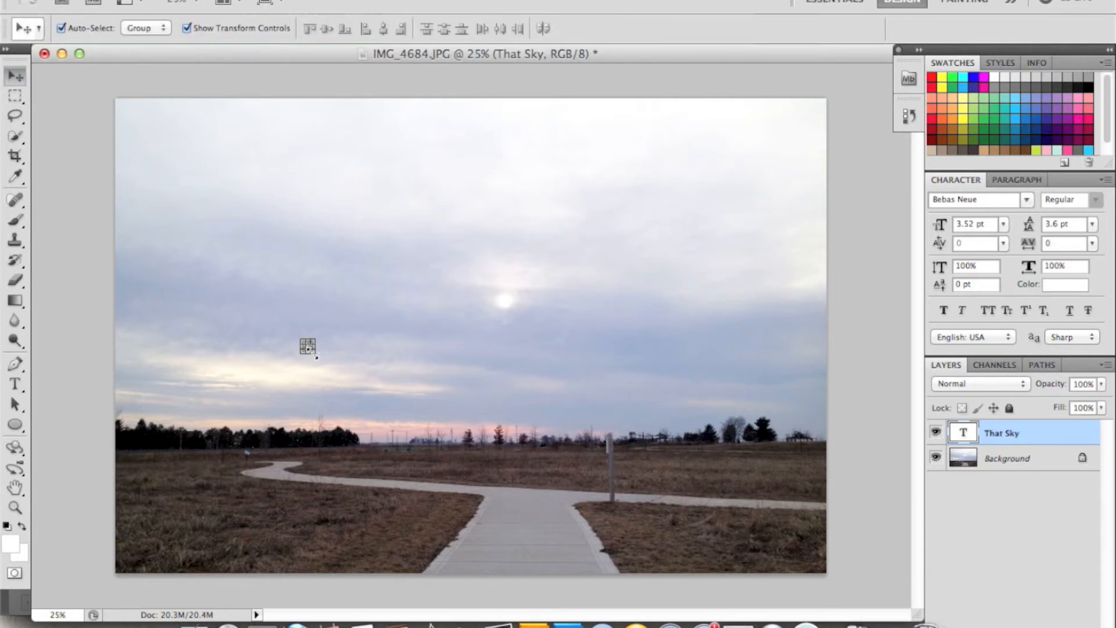
Enlarge the "That Sky" text proportionally to about 2660% and place it in the photo's lower-right area.
key(super+t)
drag(308, 347, 448, 533)
drag(549, 483, 480, 574)
drag(456, 514, 789, 509)
drag(638, 340, 523, 291)
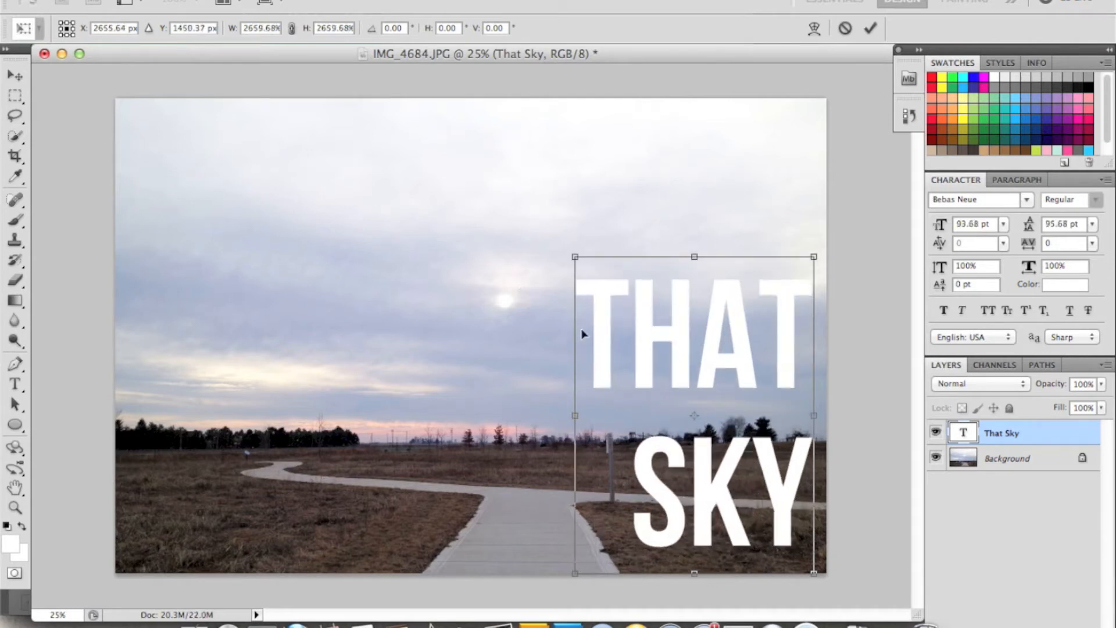
click(871, 29)
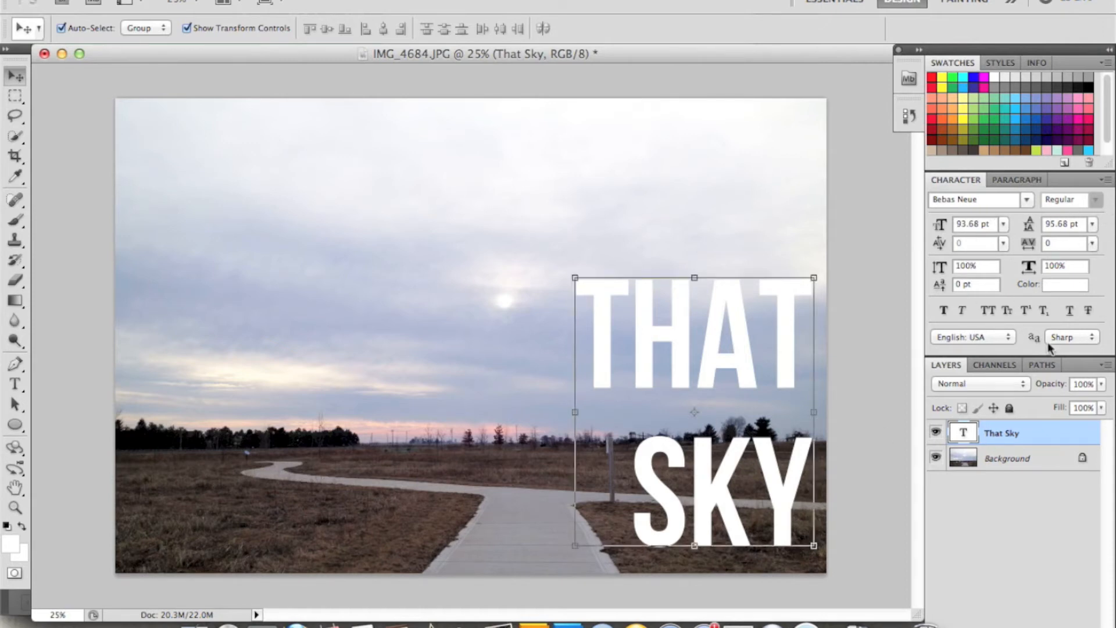
Set the leading of the "That Sky" text to 80 pt.
click(559, 0)
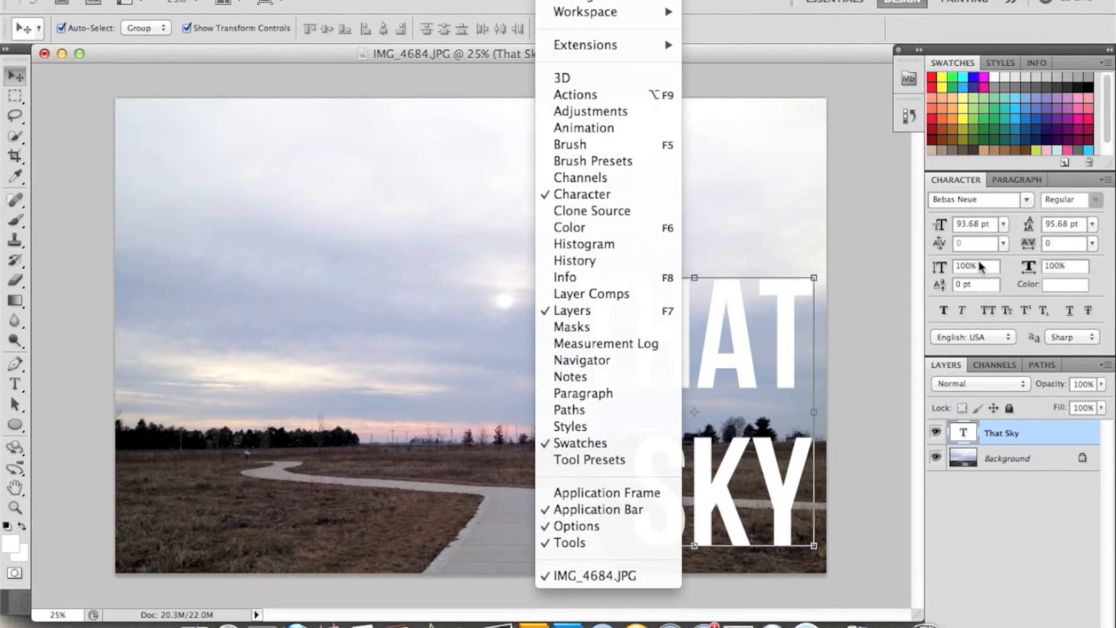
click(1013, 273)
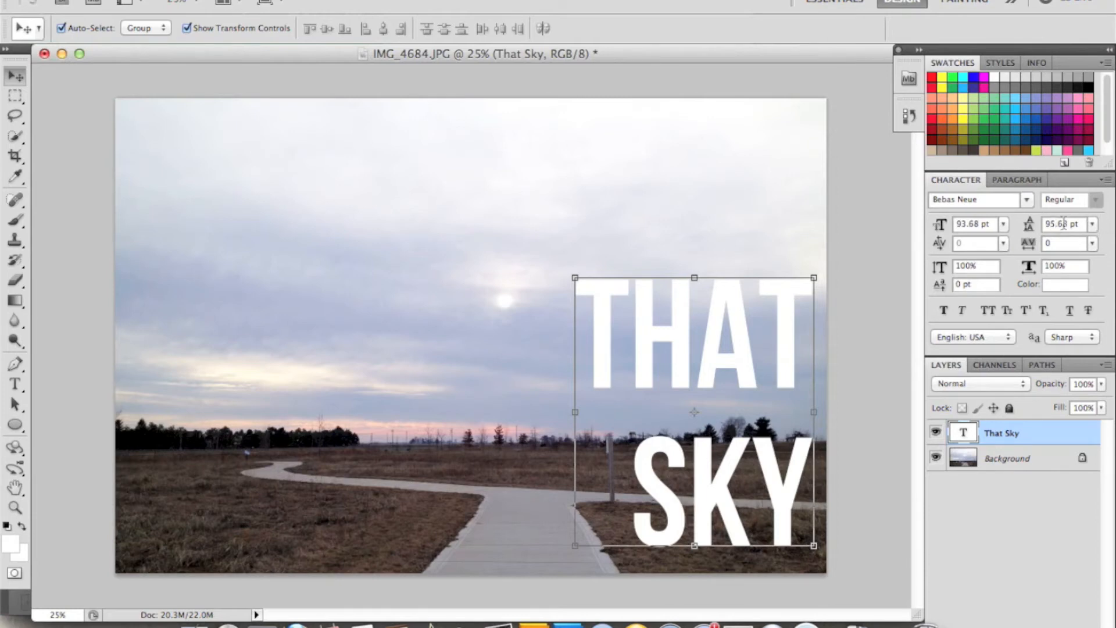
click(1096, 229)
click(1085, 228)
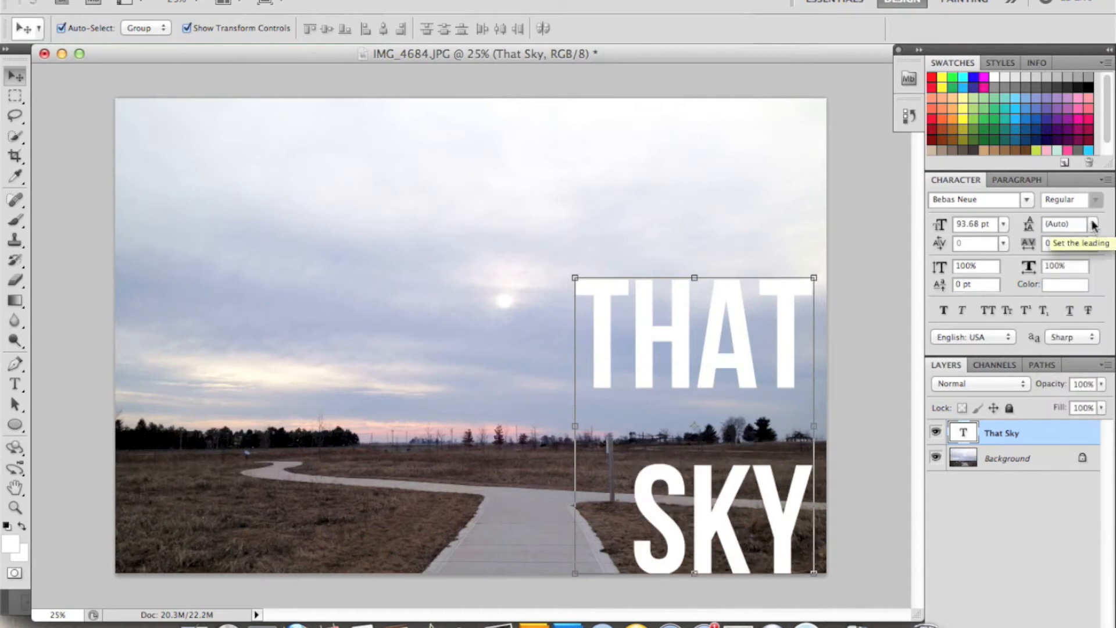
click(1069, 224)
text(80)
key(Return)
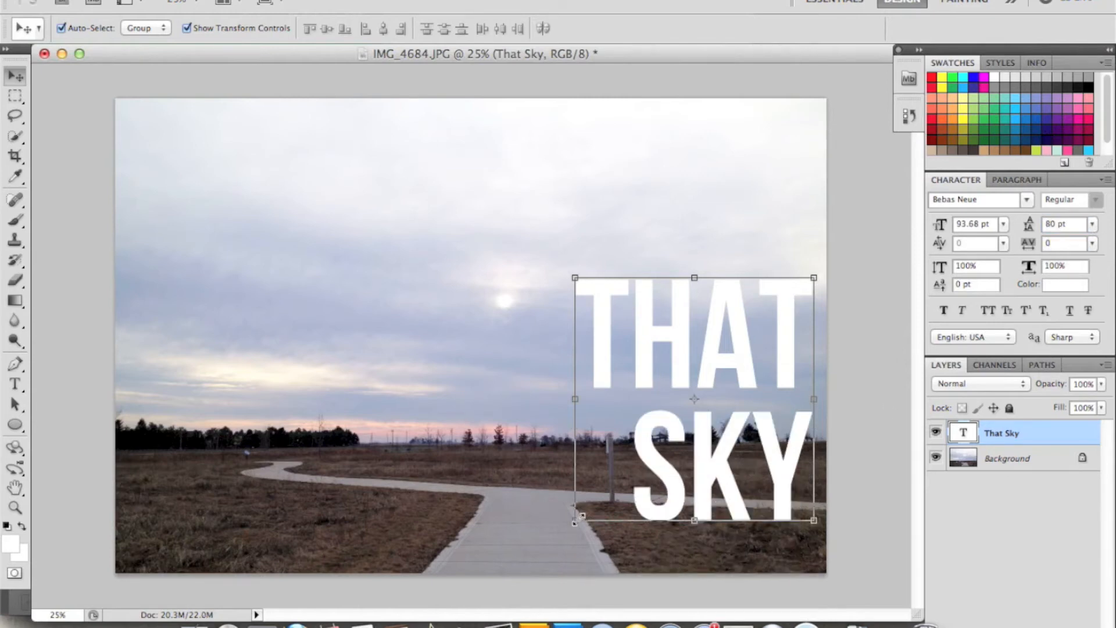
Scale the "That Sky" text proportionally to about 117% and nudge it close to the photo's lower-right corner.
key(ctrl+t)
drag(573, 549, 509, 573)
key(Right)
key(Right)
key(Right)
key(Right)
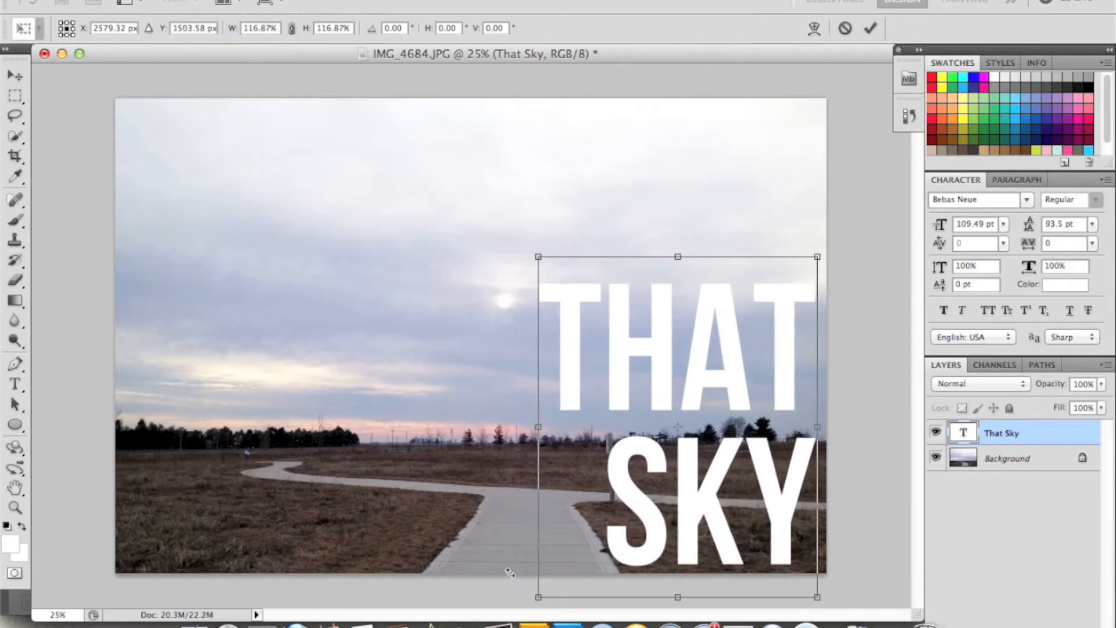
key(Down)
key(Down)
key(Down)
key(Right)
key(Right)
key(Right)
key(Right)
key(Right)
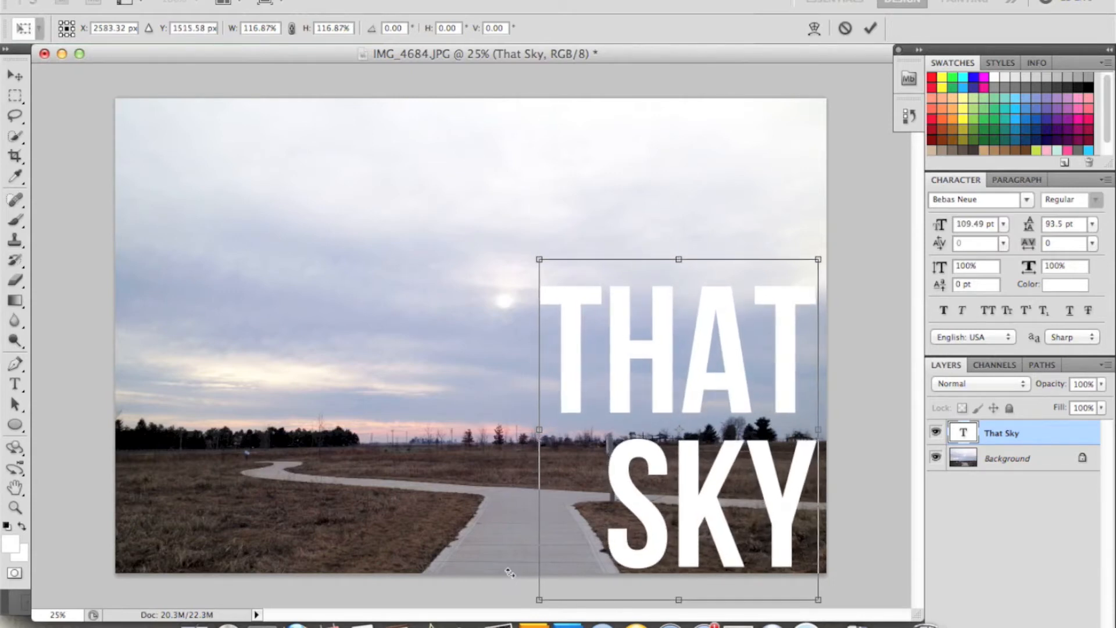
key(Right)
key(Right)
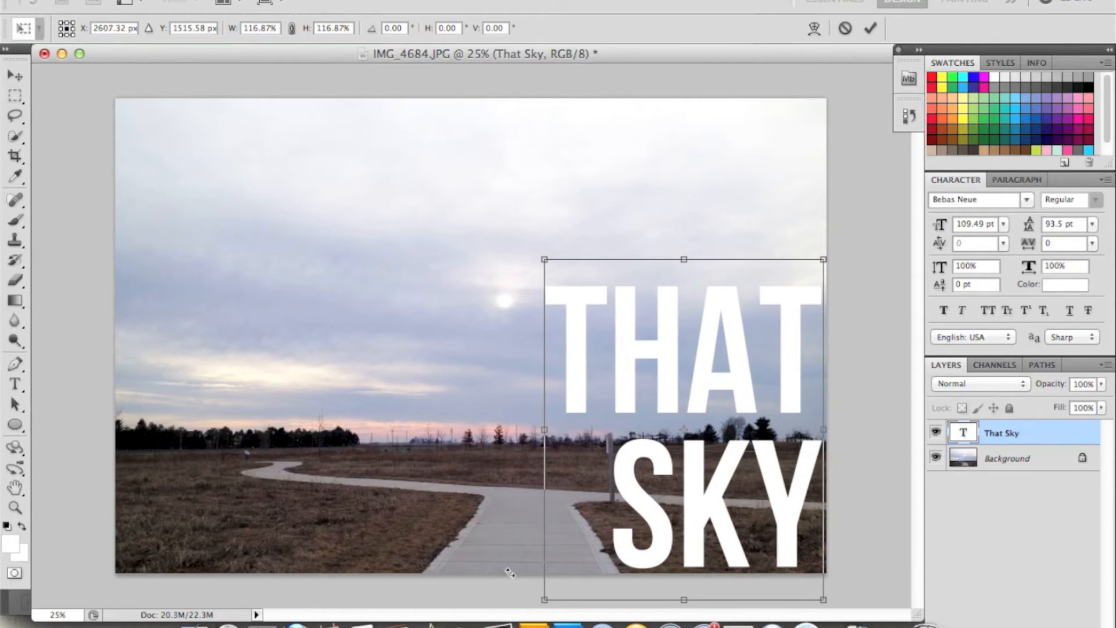
key(Down)
key(Right)
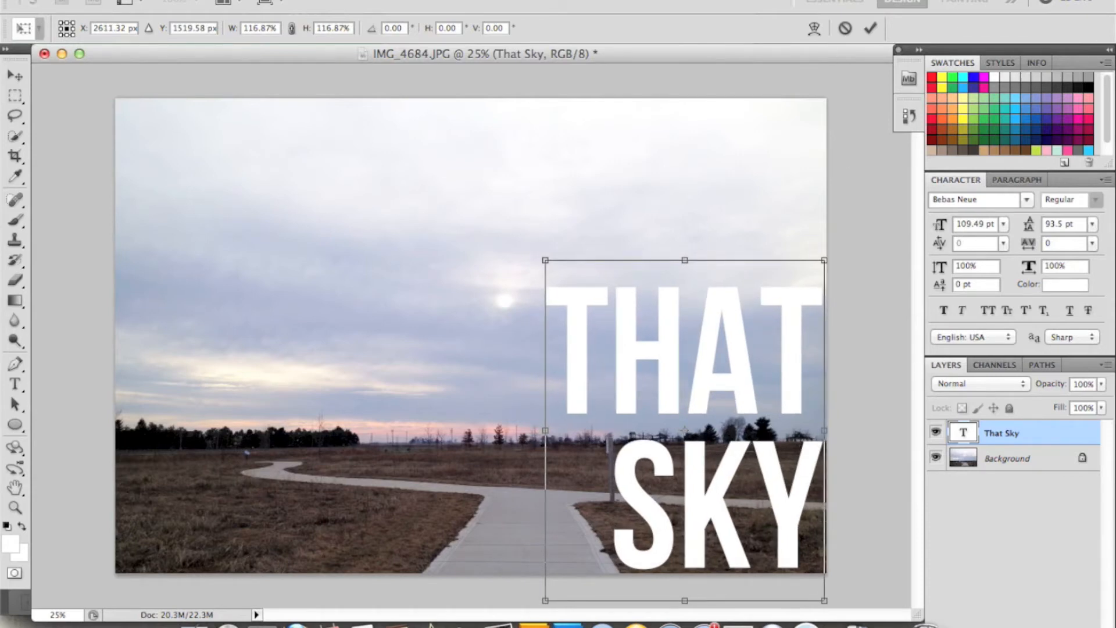
click(874, 27)
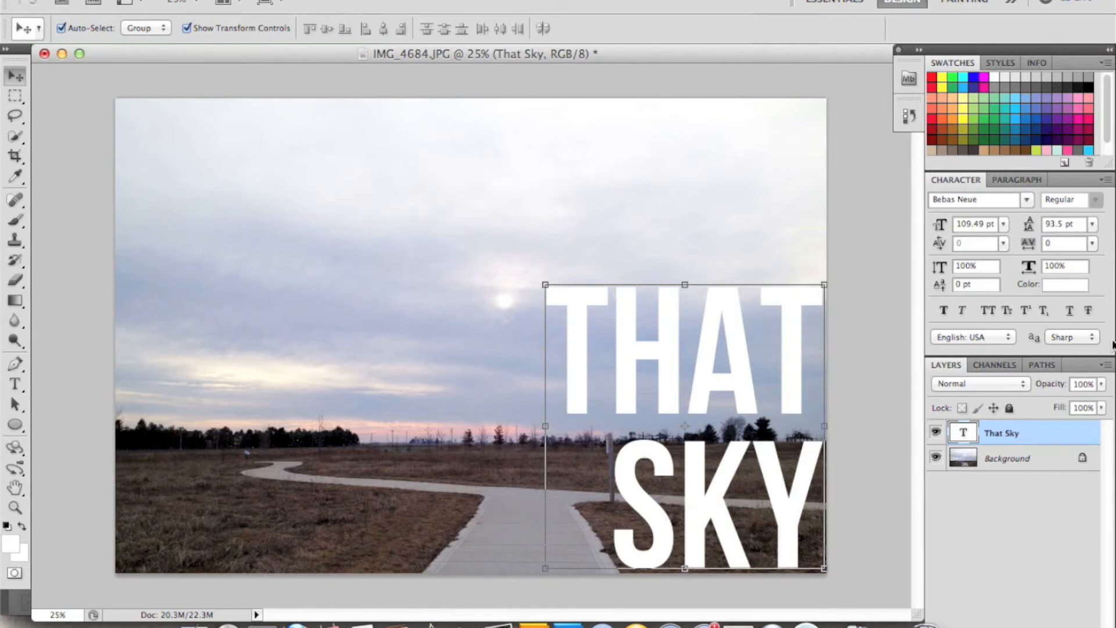
Lower the "That Sky" text layer's opacity to 66% and deselect the layer.
click(1102, 384)
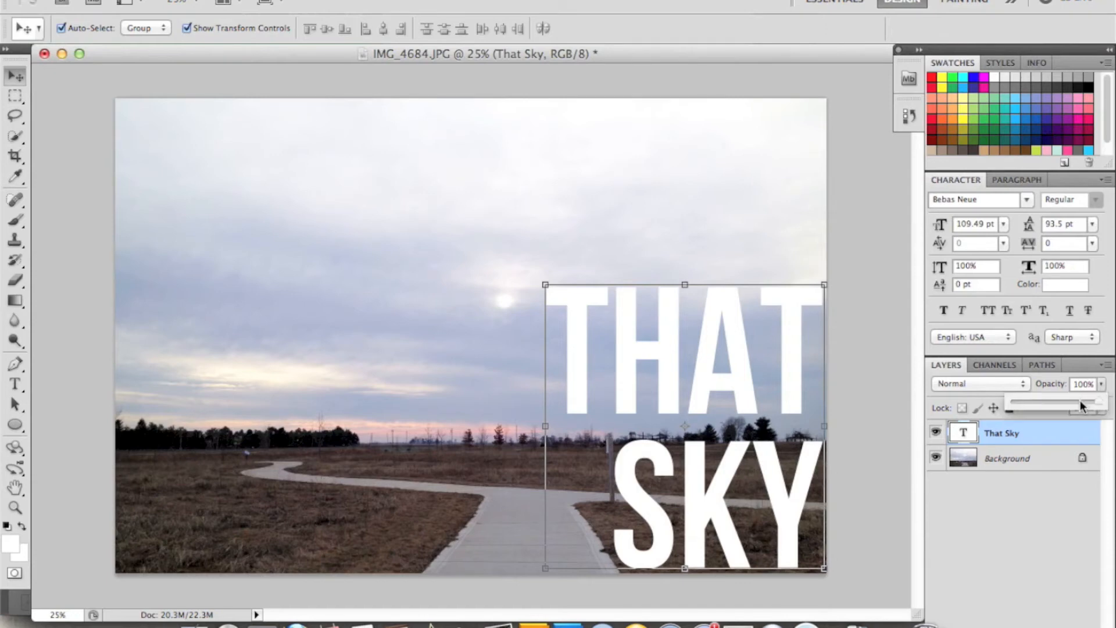
mouse_move(1082, 402)
mouse_down()
mouse_move(1067, 399)
mouse_move(1080, 408)
mouse_up()
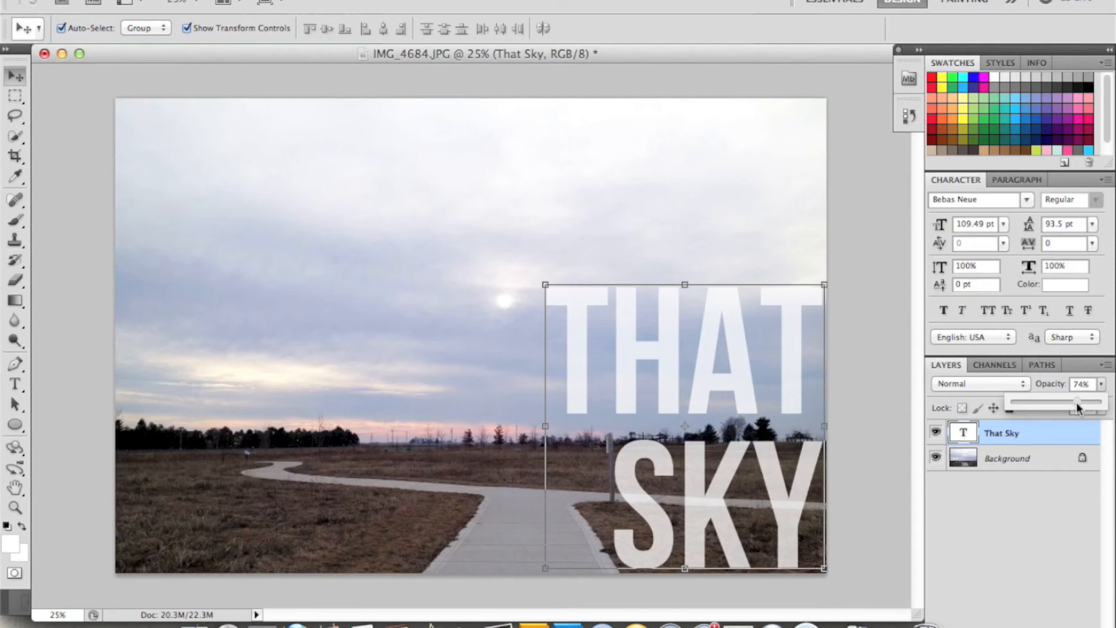
drag(1059, 406, 1051, 407)
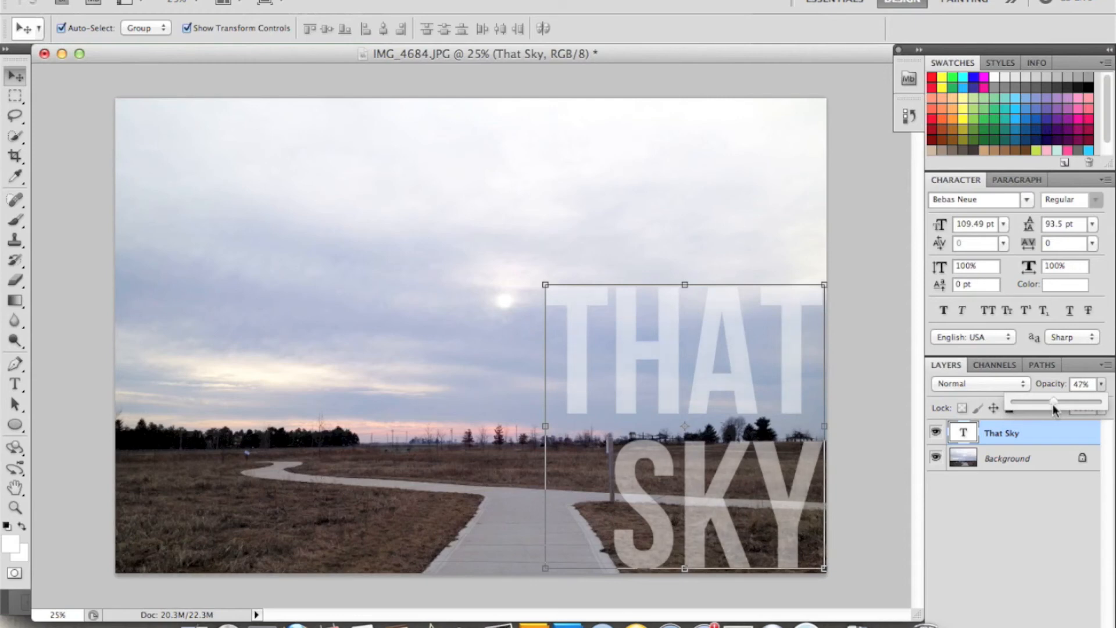
mouse_move(1052, 403)
mouse_down()
mouse_move(1023, 405)
mouse_move(1066, 403)
mouse_up()
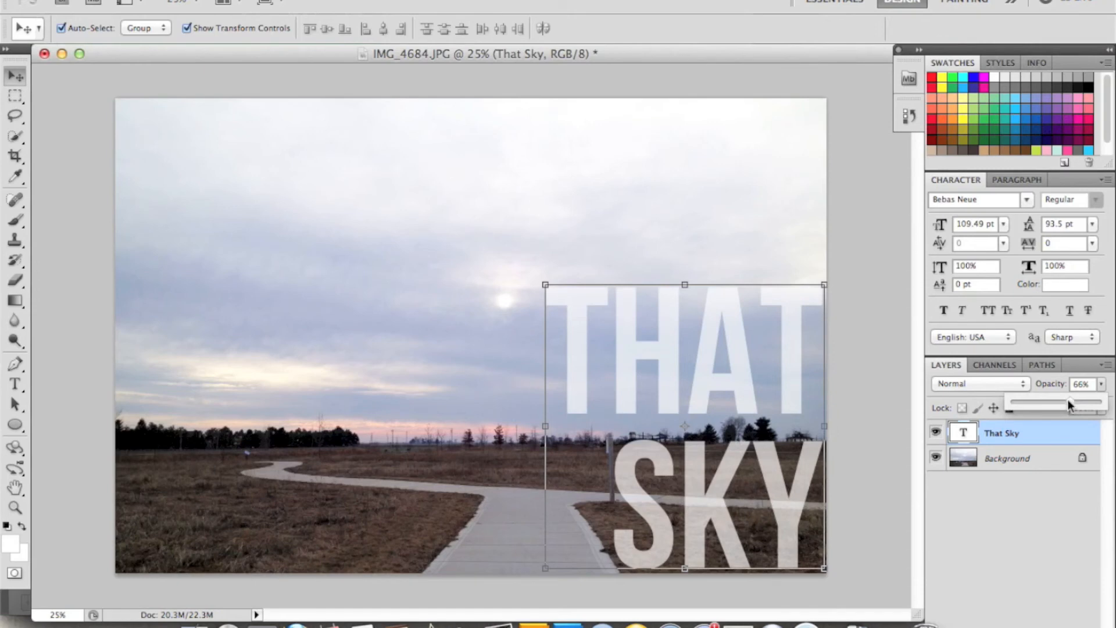
click(886, 378)
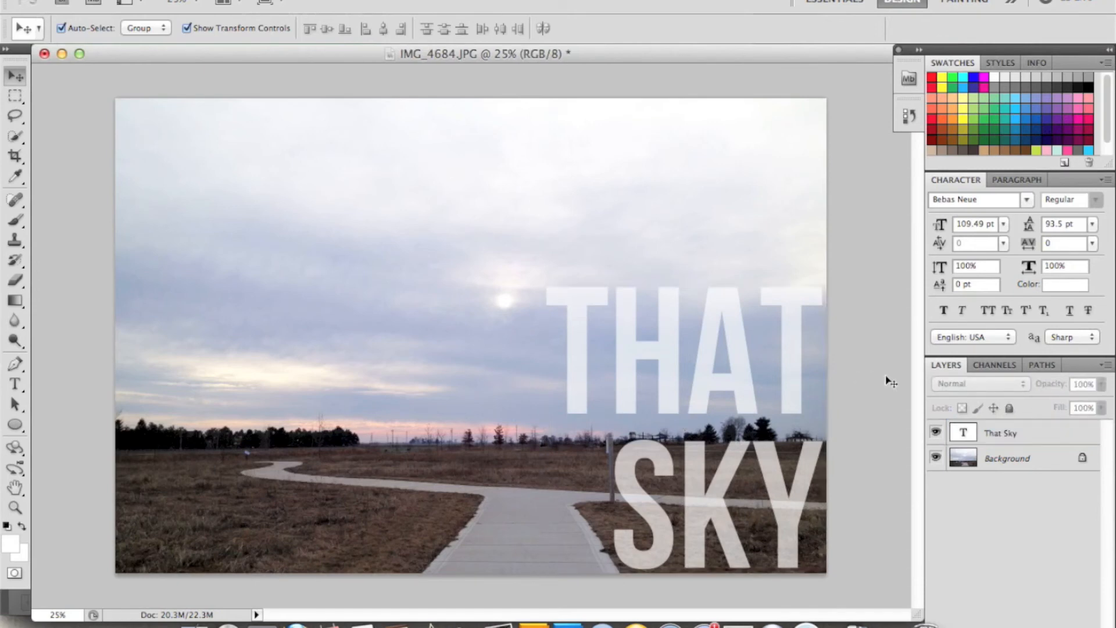